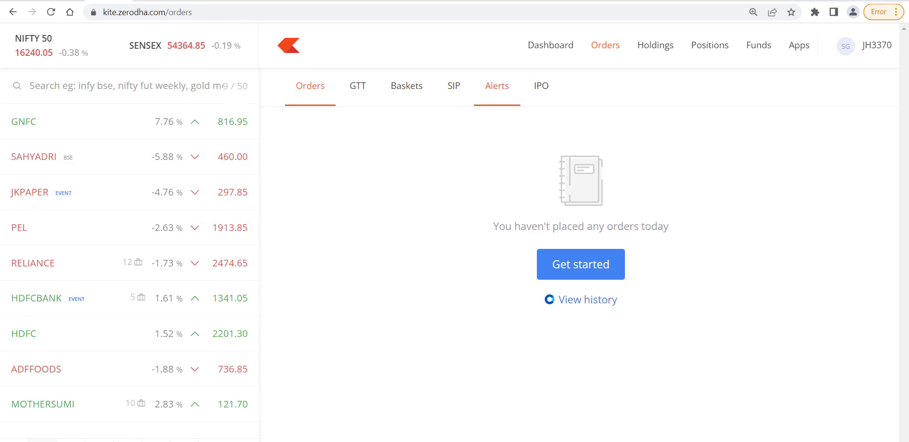
Step: Open the Alerts page under Orders, which shows no alerts yet
{"action": "left_click", "coordinate": [496, 85]}
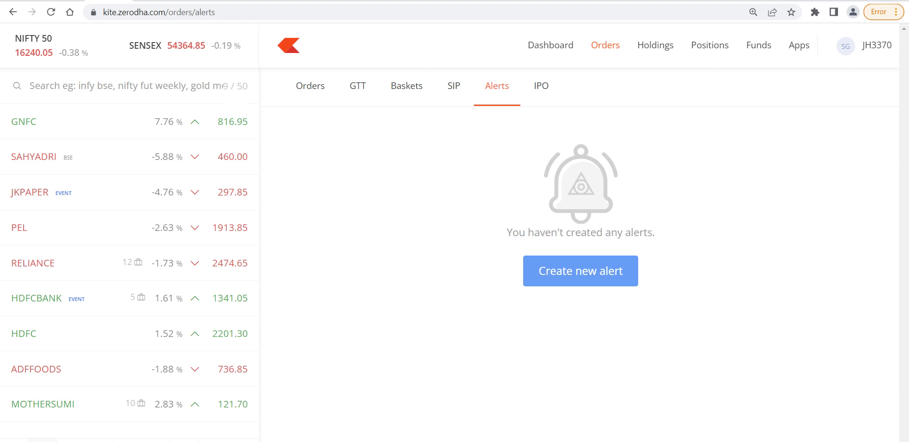
Step: Start a new alert named Reliance, keeping Last Traded Price as the watched property
{"action": "left_click", "coordinate": [580, 270]}
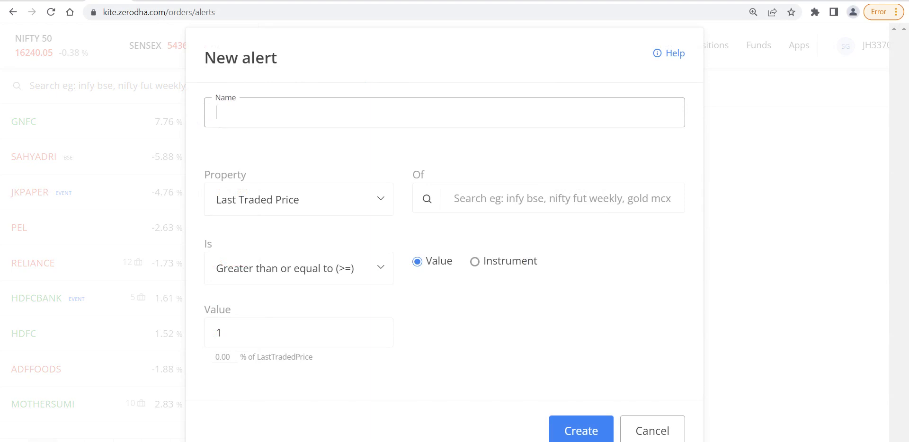
{"action": "type", "text": "Reliance"}
{"action": "key", "text": "Tab"}
{"action": "key", "text": "space"}
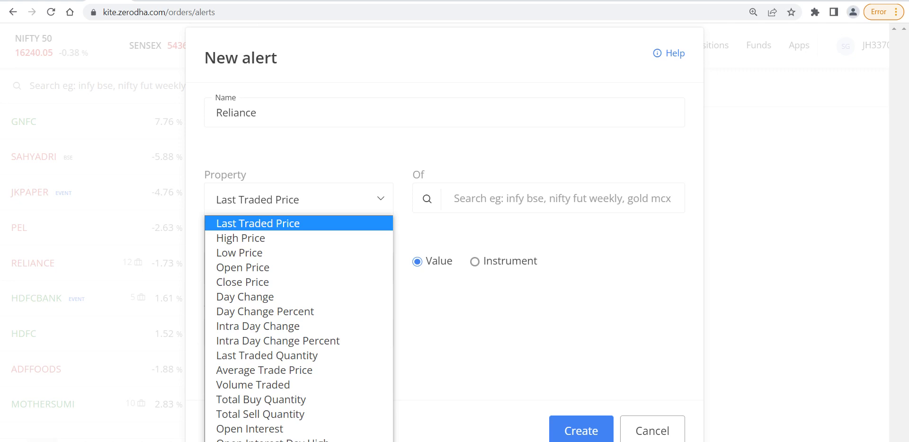
{"action": "key", "text": "Down"}
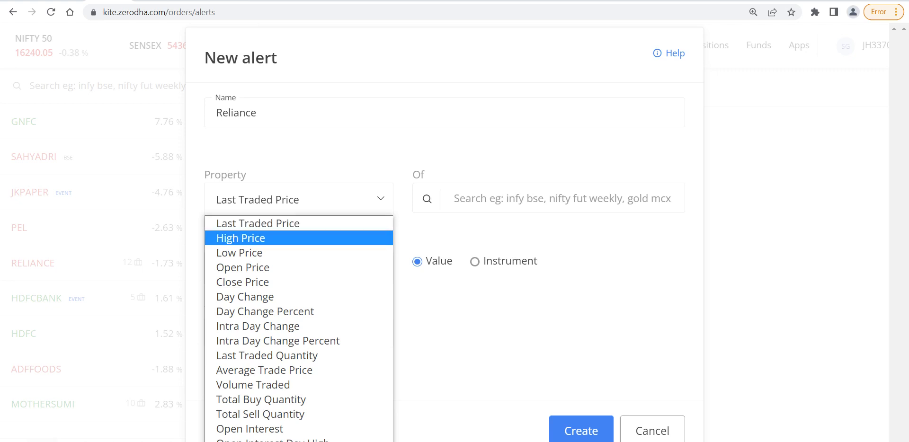
{"action": "key", "text": "Down"}
{"action": "key", "text": "Down"}
{"action": "key", "text": "Down"}
{"action": "key", "text": "Down"}
{"action": "key", "text": "Up"}
{"action": "key", "text": "Down"}
{"action": "key", "text": "Down"}
{"action": "key", "text": "Down"}
{"action": "key", "text": "Down"}
{"action": "key", "text": "Down"}
{"action": "key", "text": "Up"}
{"action": "key", "text": "Up"}
{"action": "key", "text": "Up"}
{"action": "key", "text": "Up"}
{"action": "key", "text": "Up"}
{"action": "key", "text": "Up"}
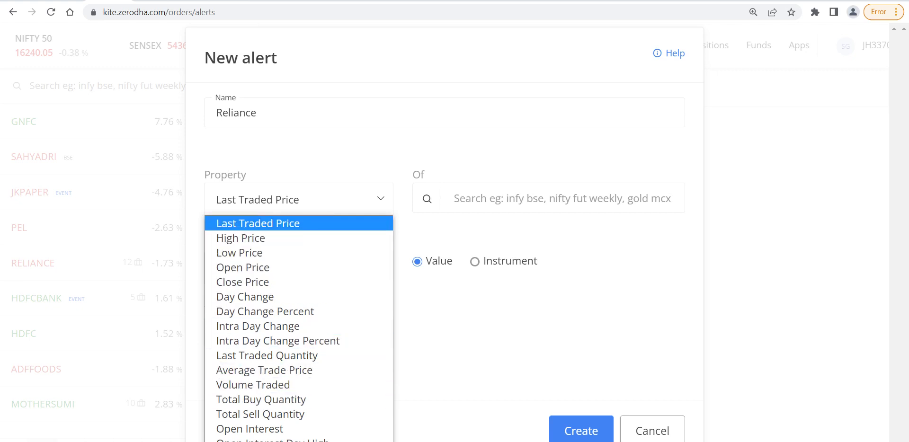
{"action": "key", "text": "Return"}
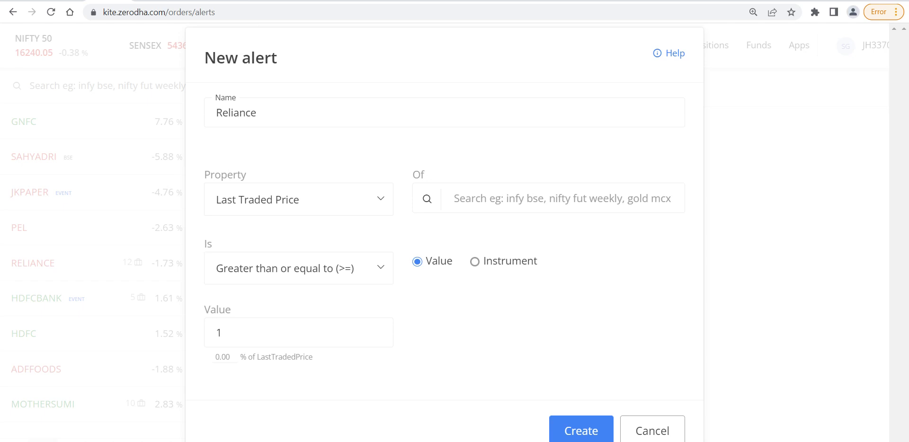
Step: Set the instrument to NSE:RELIANCE and the trigger value to 3000, then create the alert
{"action": "key", "text": "Tab"}
{"action": "type", "text": "reliance"}
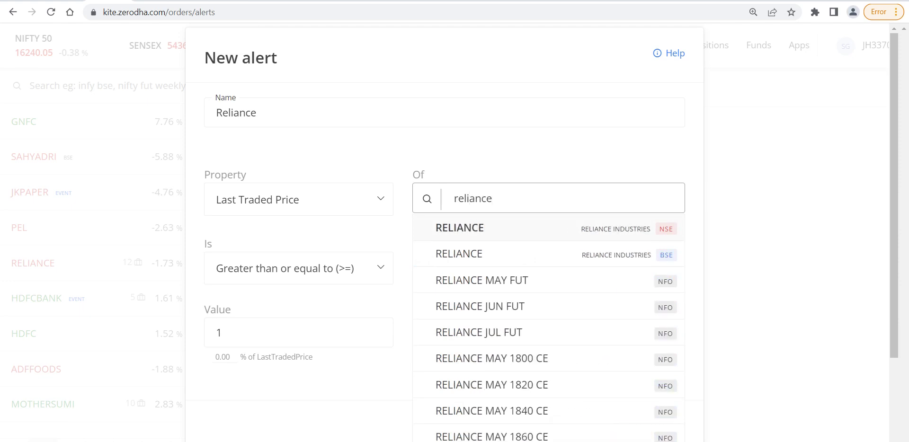
{"action": "key", "text": "Return"}
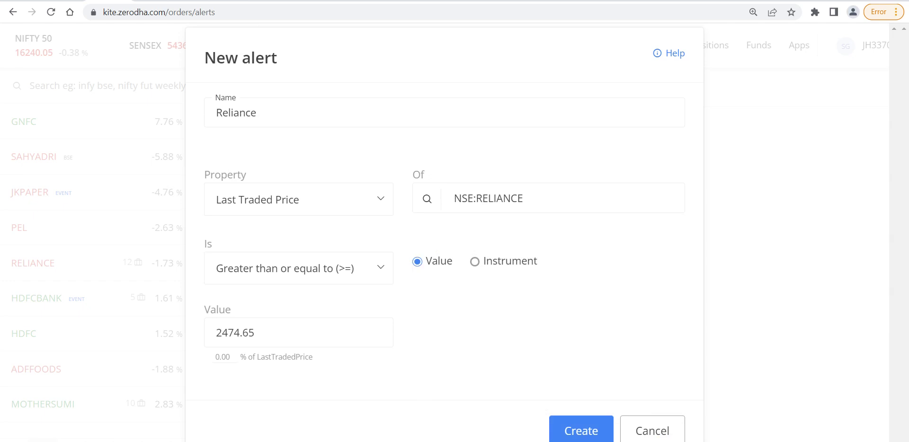
{"action": "left_click_drag", "start_coordinate": [256, 333], "coordinate": [215, 333]}
{"action": "type", "text": "3000"}
{"action": "key", "text": "Tab"}
{"action": "key", "text": "Return"}
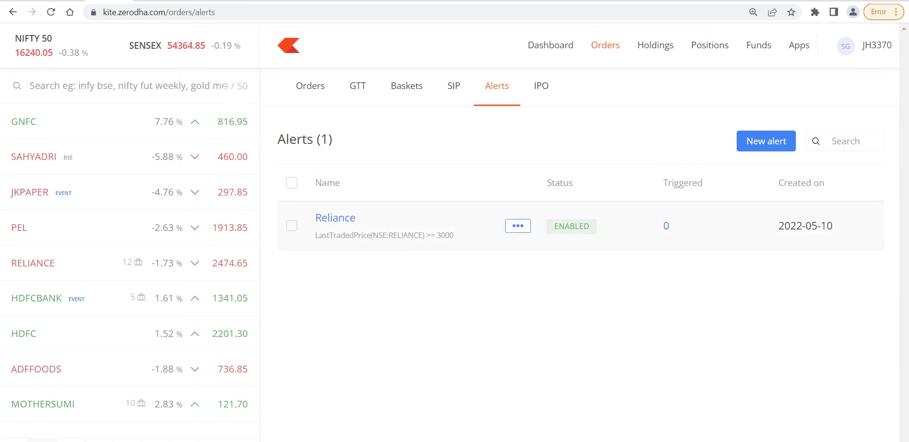
{"action": "left_click_drag", "start_coordinate": [371, 236], "coordinate": [454, 235]}
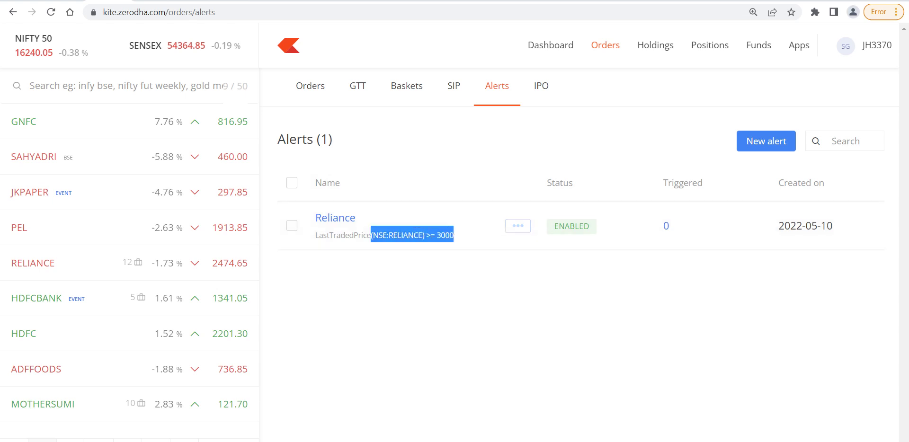
{"action": "left_click", "coordinate": [454, 236]}
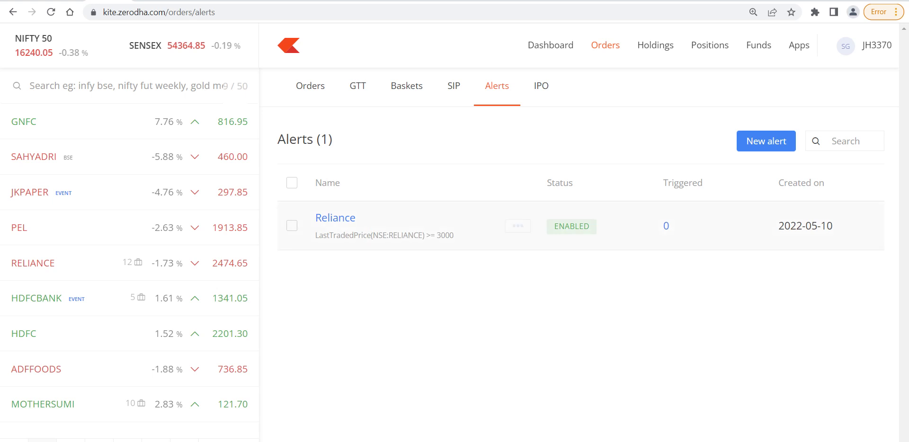
{"action": "left_click_drag", "start_coordinate": [832, 226], "coordinate": [779, 225]}
{"action": "left_click", "coordinate": [778, 226]}
{"action": "double_click", "coordinate": [665, 226]}
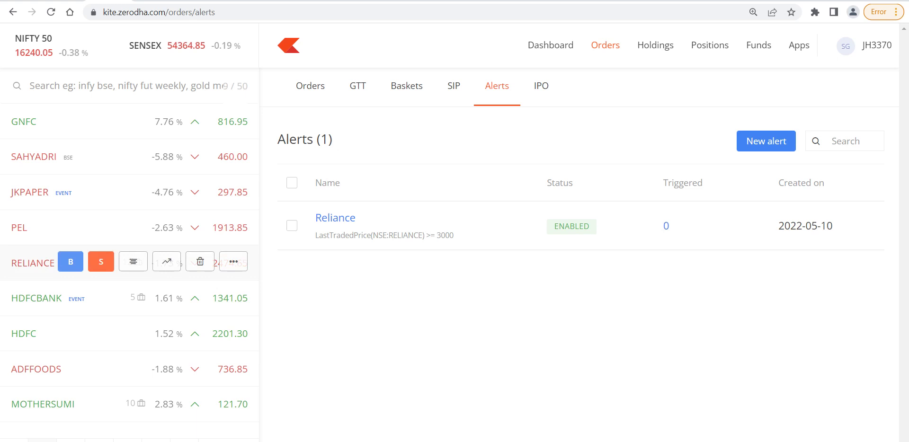
{"action": "left_click", "coordinate": [133, 261]}
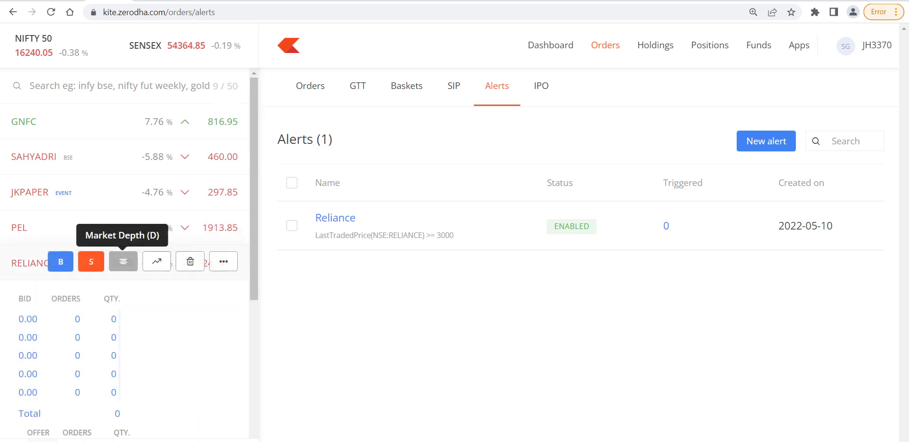
{"action": "left_click", "coordinate": [124, 262]}
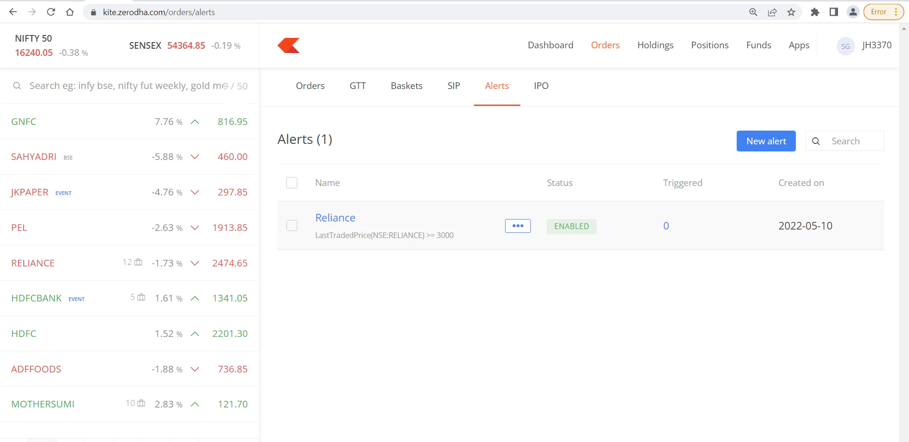
{"action": "double_click", "coordinate": [445, 236]}
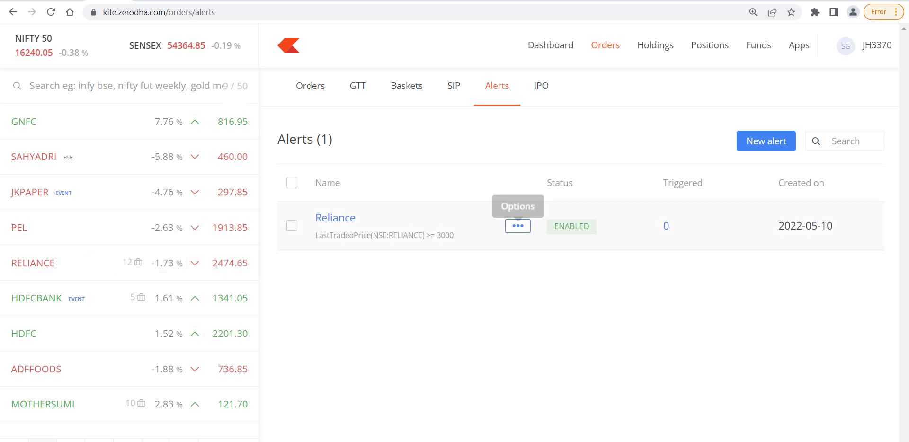
Step: Edit the Reliance alert to condition Less than (<) with value 2000 and save
{"action": "left_click", "coordinate": [518, 225]}
{"action": "left_click", "coordinate": [436, 254]}
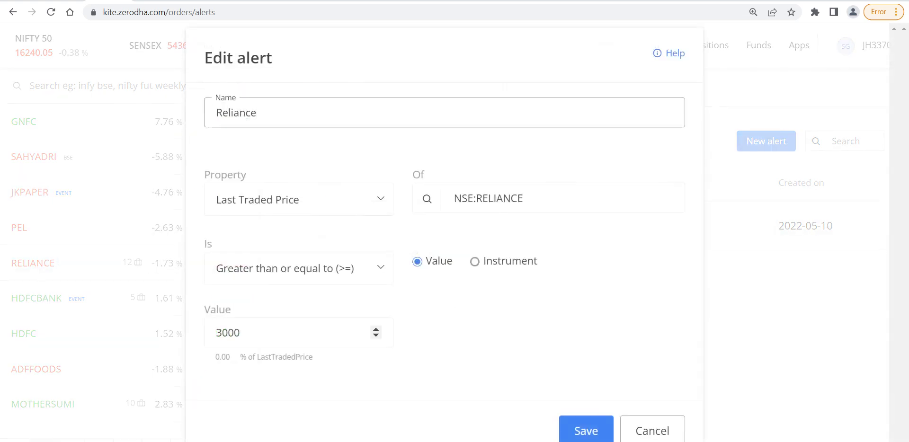
{"action": "left_click", "coordinate": [298, 268]}
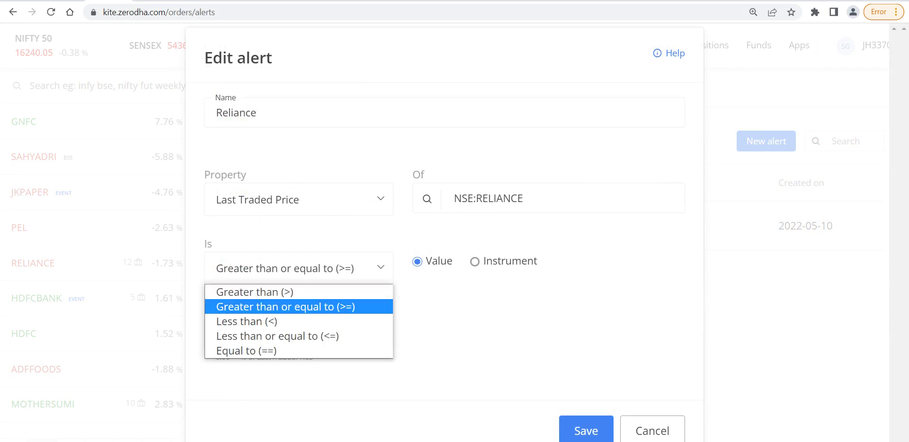
{"action": "key", "text": "Down"}
{"action": "key", "text": "Return"}
{"action": "key", "text": "Tab"}
{"action": "type", "text": "2000"}
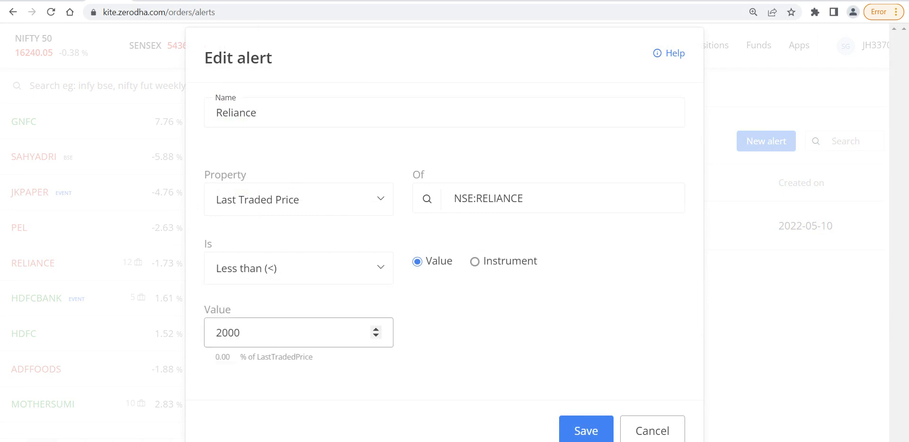
{"action": "key", "text": "Return"}
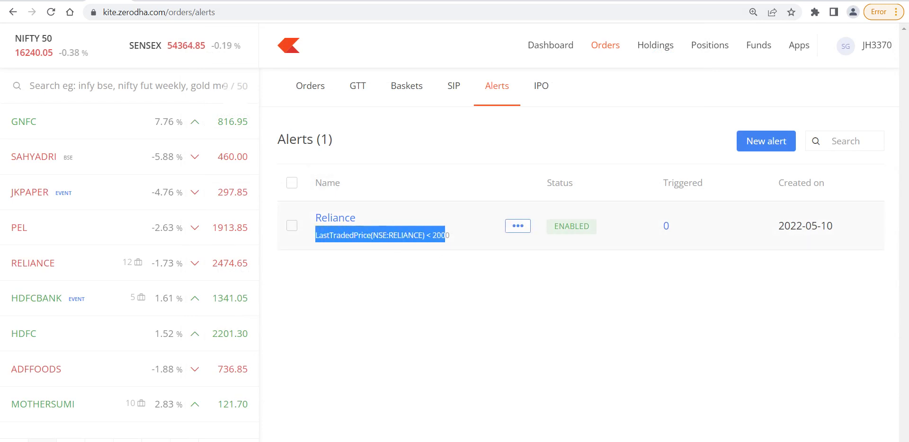
{"action": "left_click_drag", "start_coordinate": [316, 236], "coordinate": [451, 235]}
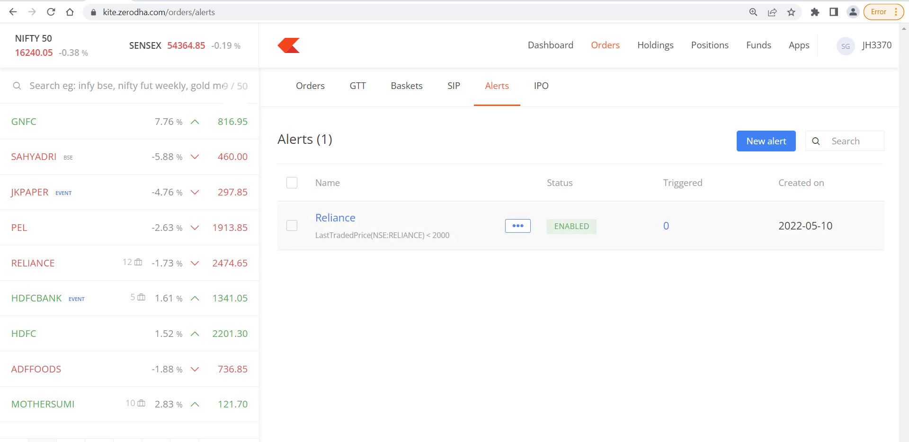
Step: Select the Reliance alert, delete it, and confirm with Ok
{"action": "left_click", "coordinate": [291, 225]}
{"action": "left_click", "coordinate": [686, 142]}
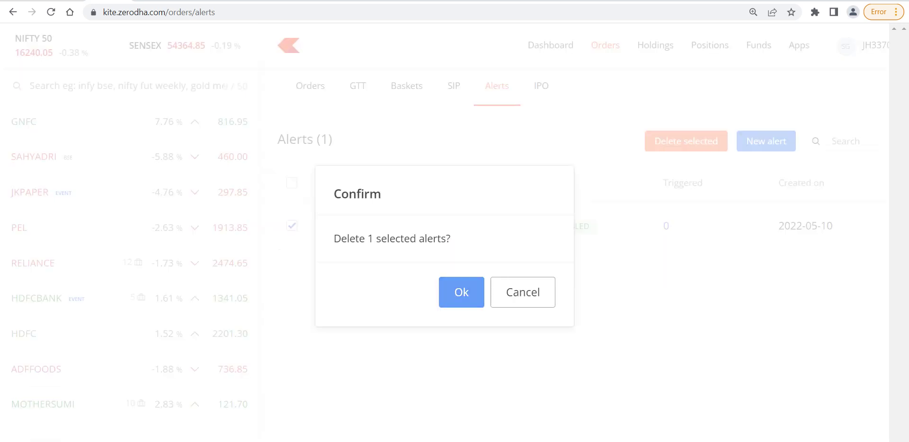
{"action": "left_click", "coordinate": [461, 292]}
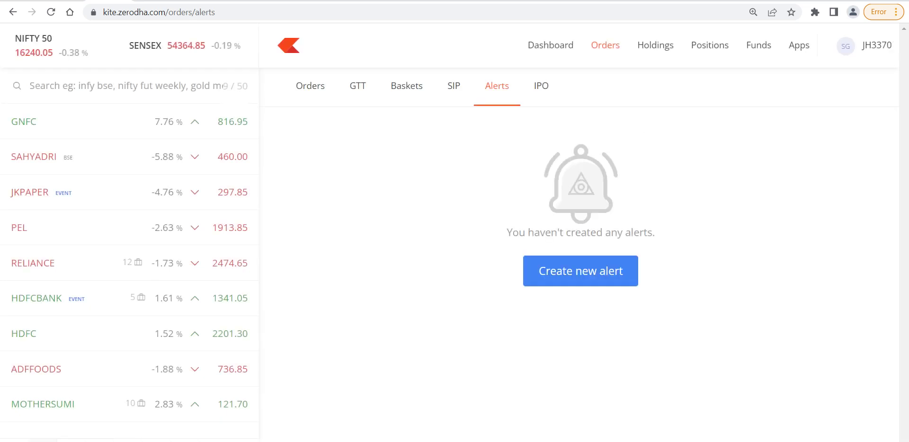